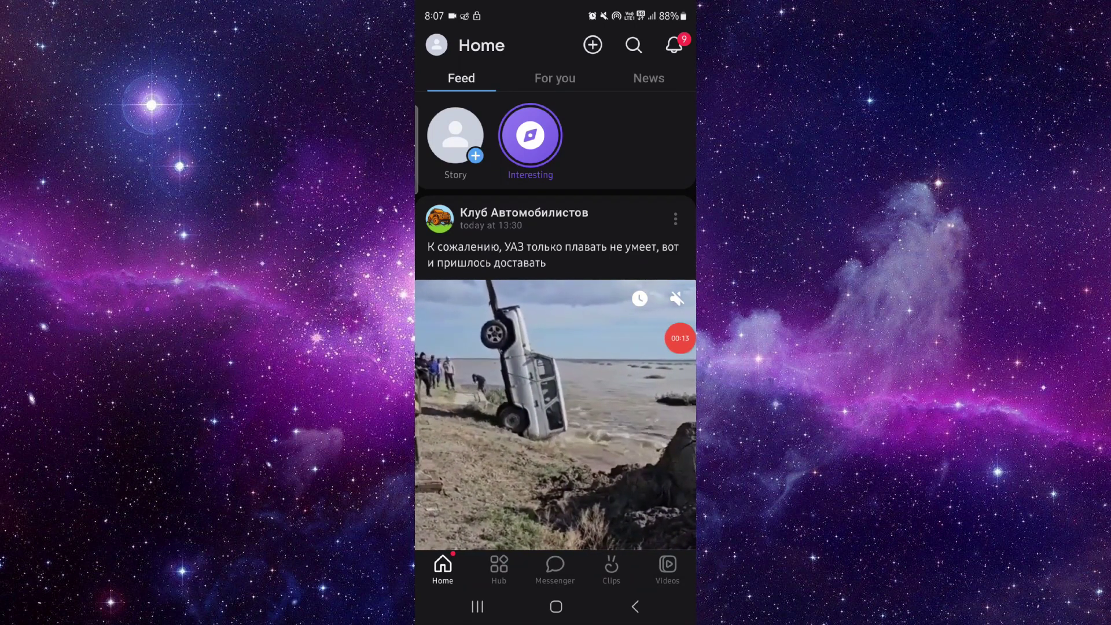
Step: Open your VK profile page and show its options menu listing Settings
click(437, 45)
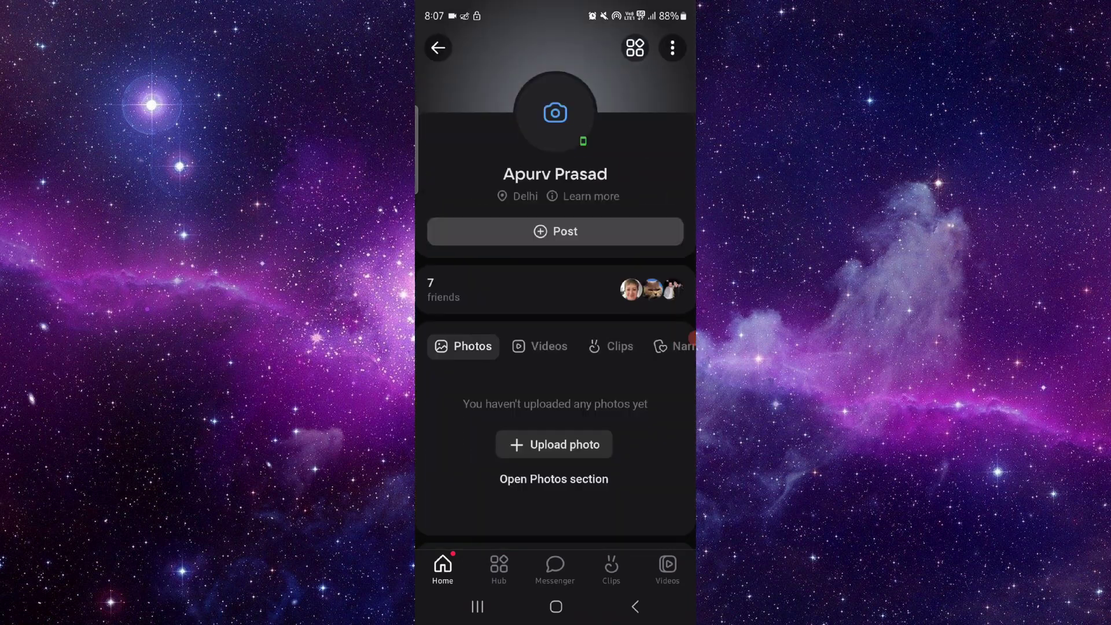
click(672, 47)
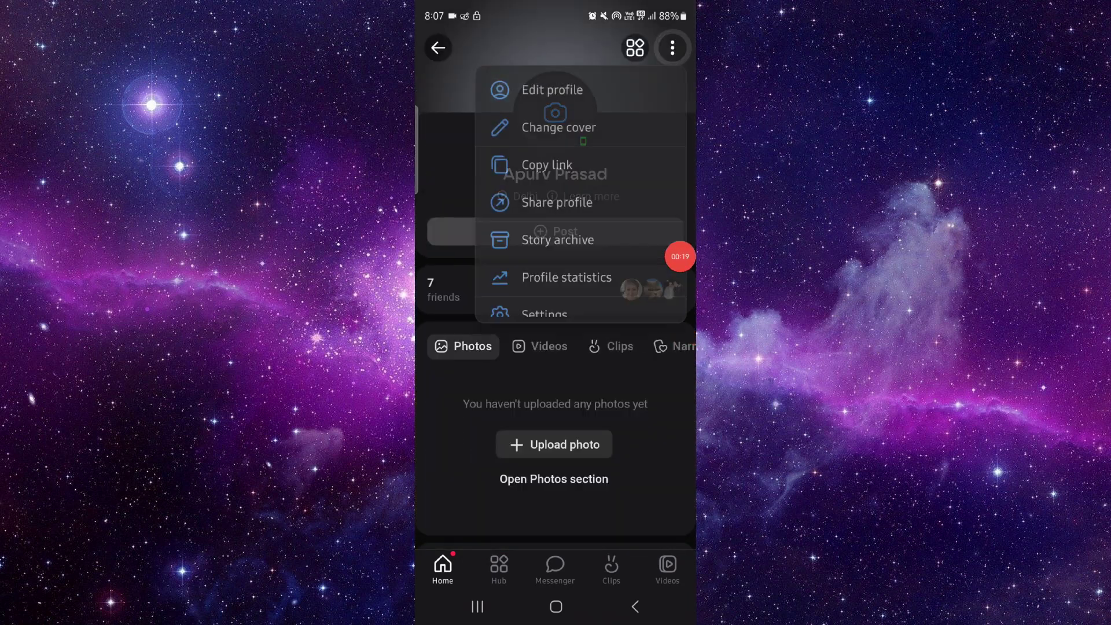
click(543, 315)
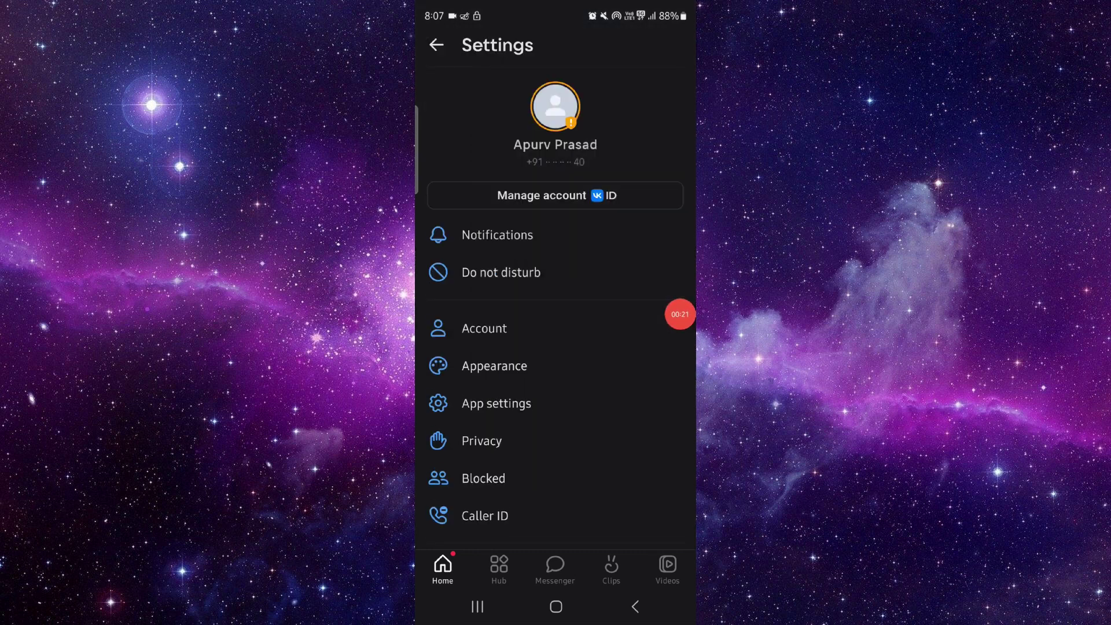
scroll(555, 347, down, 5)
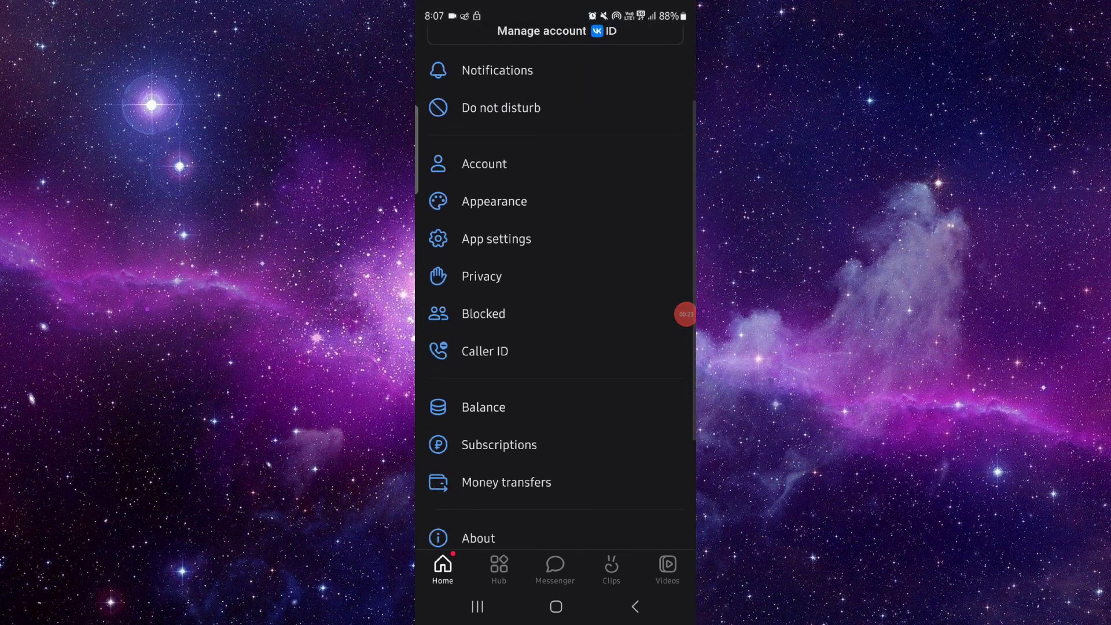
drag(686, 314, 631, 391)
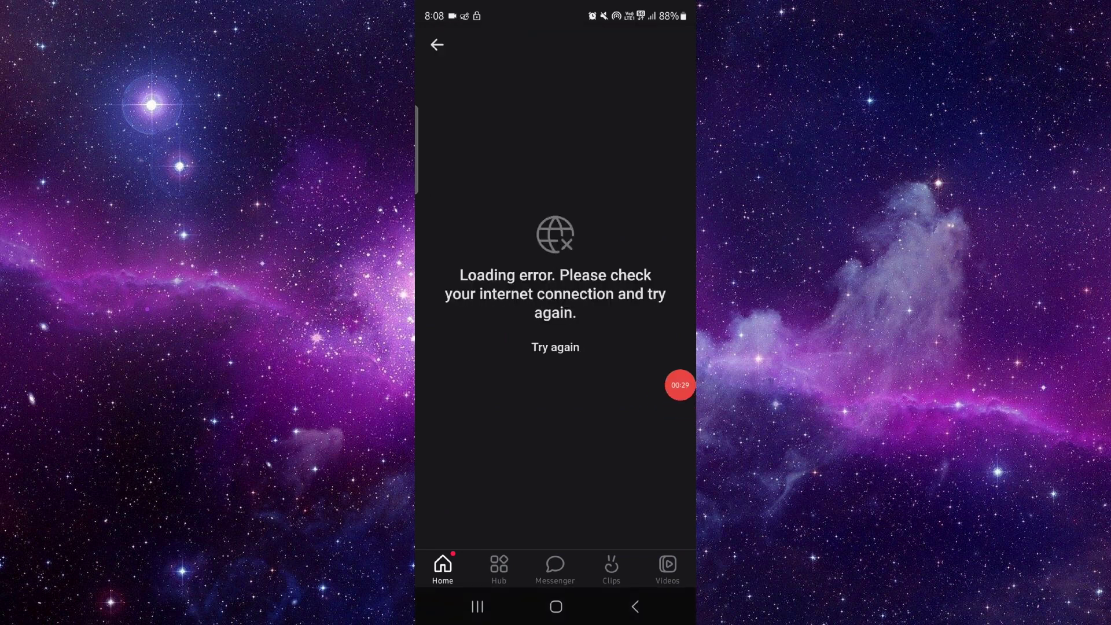
click(634, 606)
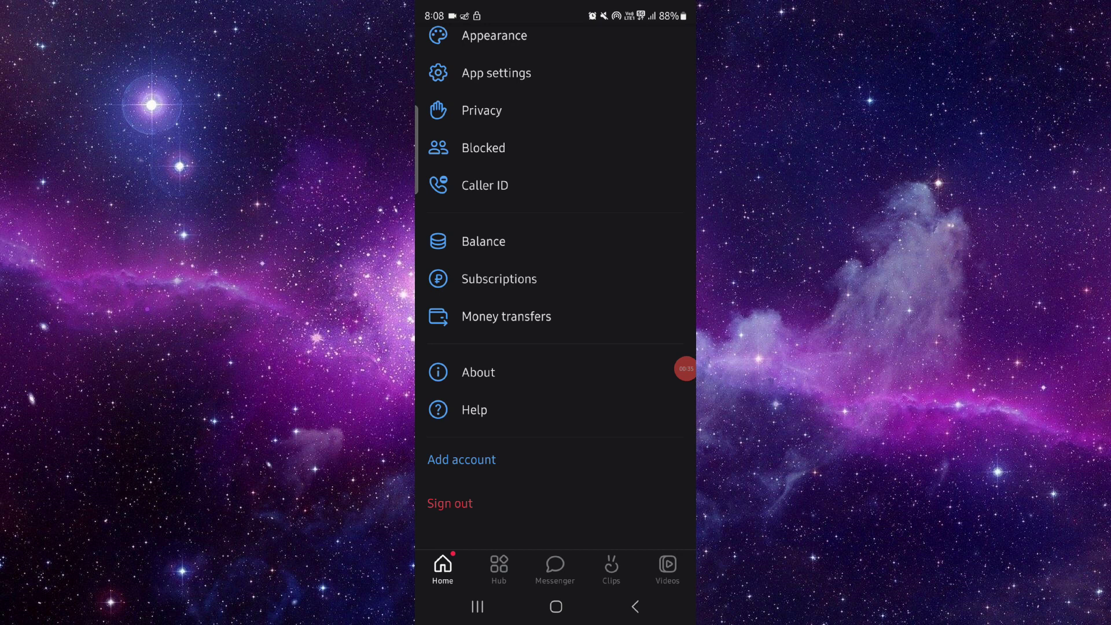
Step: Return to the VK home feed showing the car club post
click(634, 607)
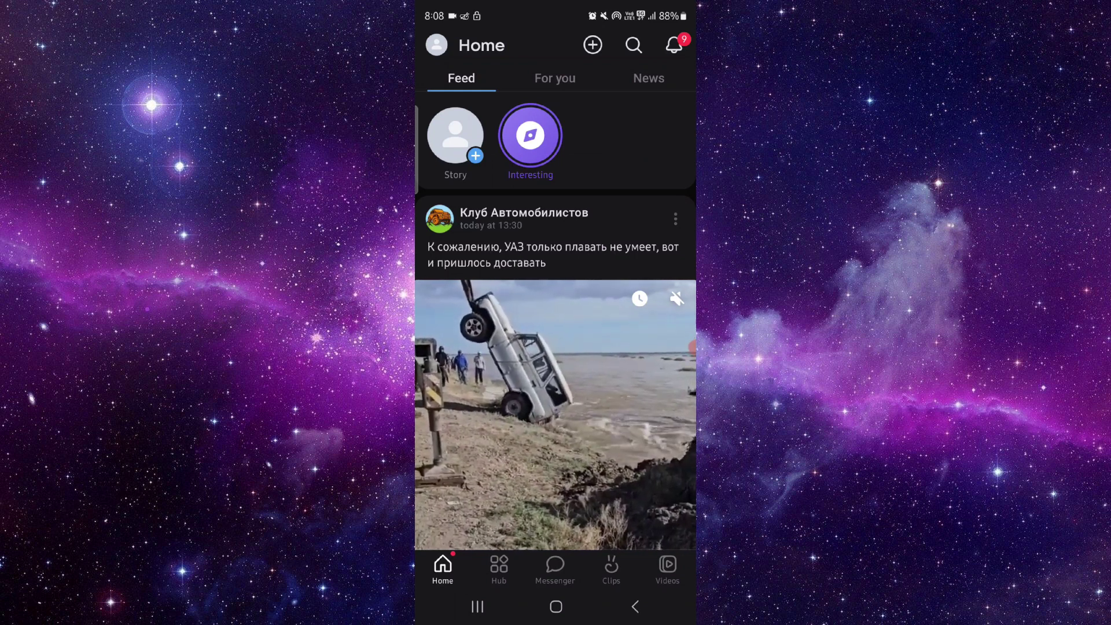
click(690, 346)
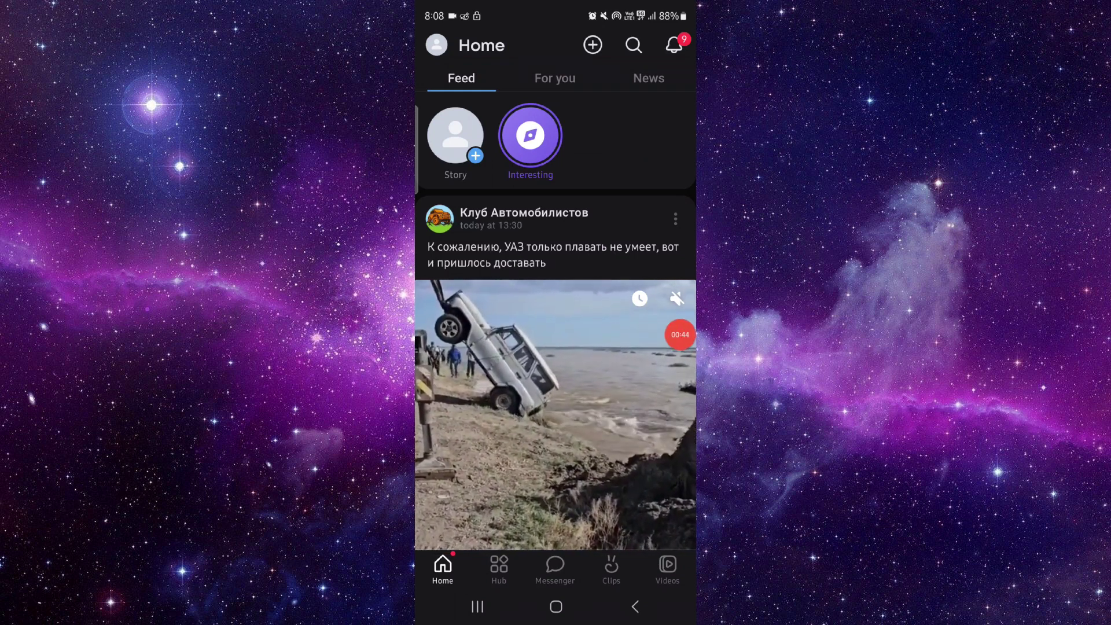